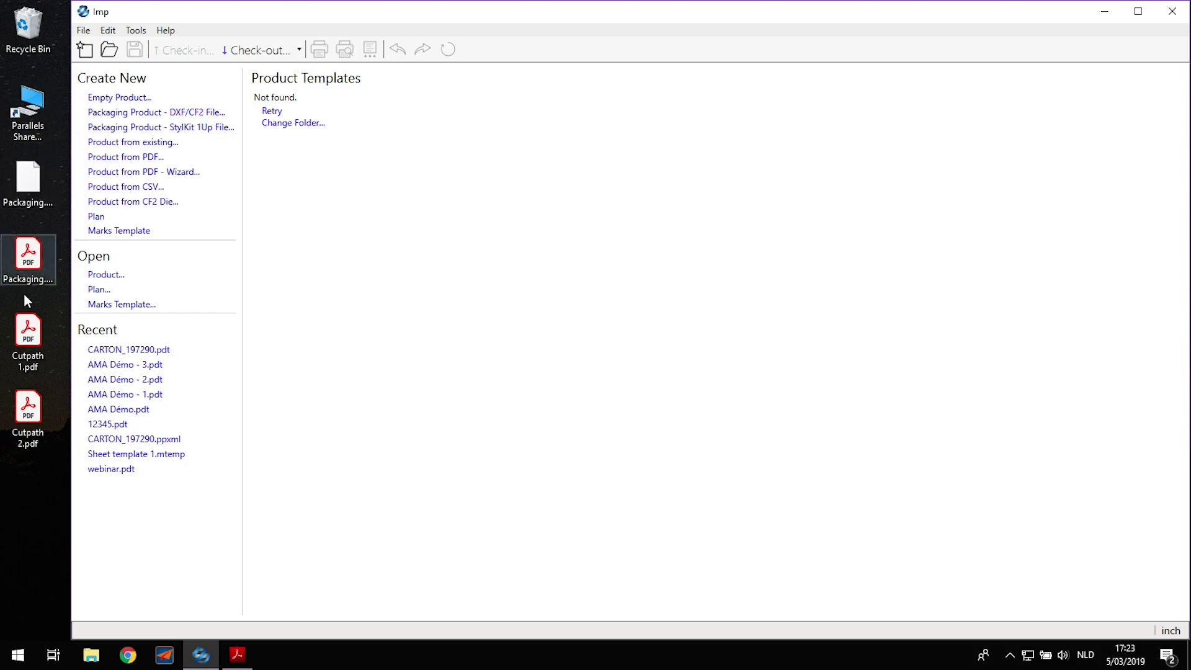
Examine the label artwork and cut line of Cutpath 1.pdf in Acrobat Reader, and close the file
click(34, 335)
double_click(34, 335)
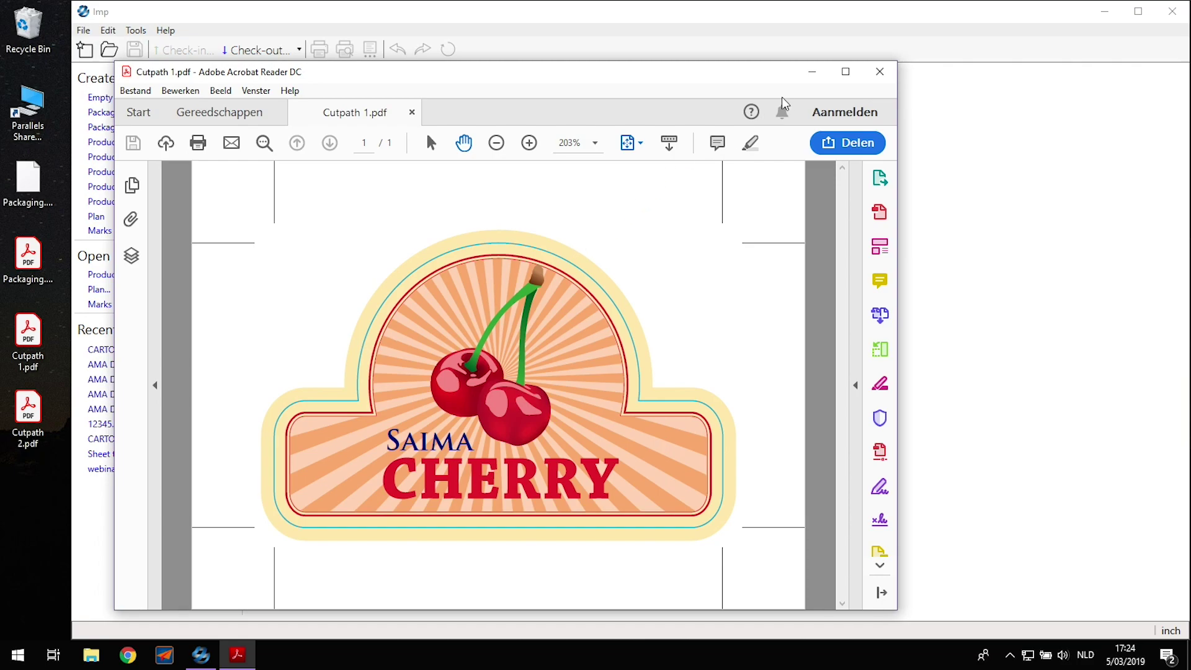
click(880, 72)
Create a gang product from Cutpath 1.pdf and Cutpath 2.pdf, importing cut lines from the spot color CUTLINES
drag(9, 442, 475, 327)
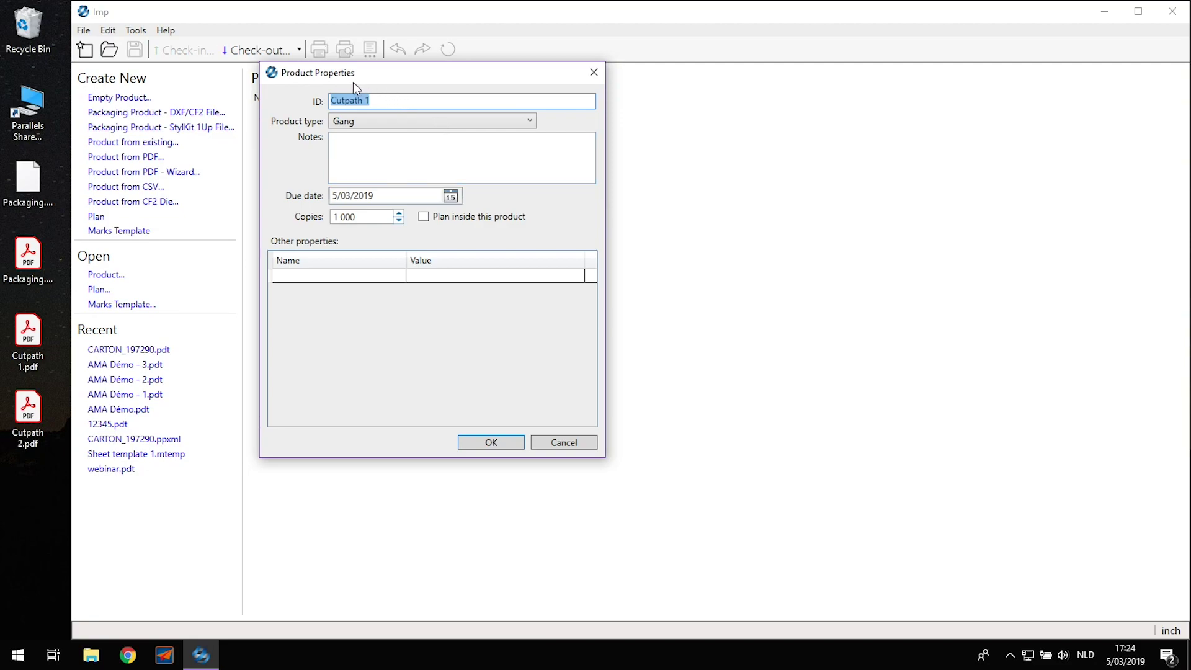
click(501, 441)
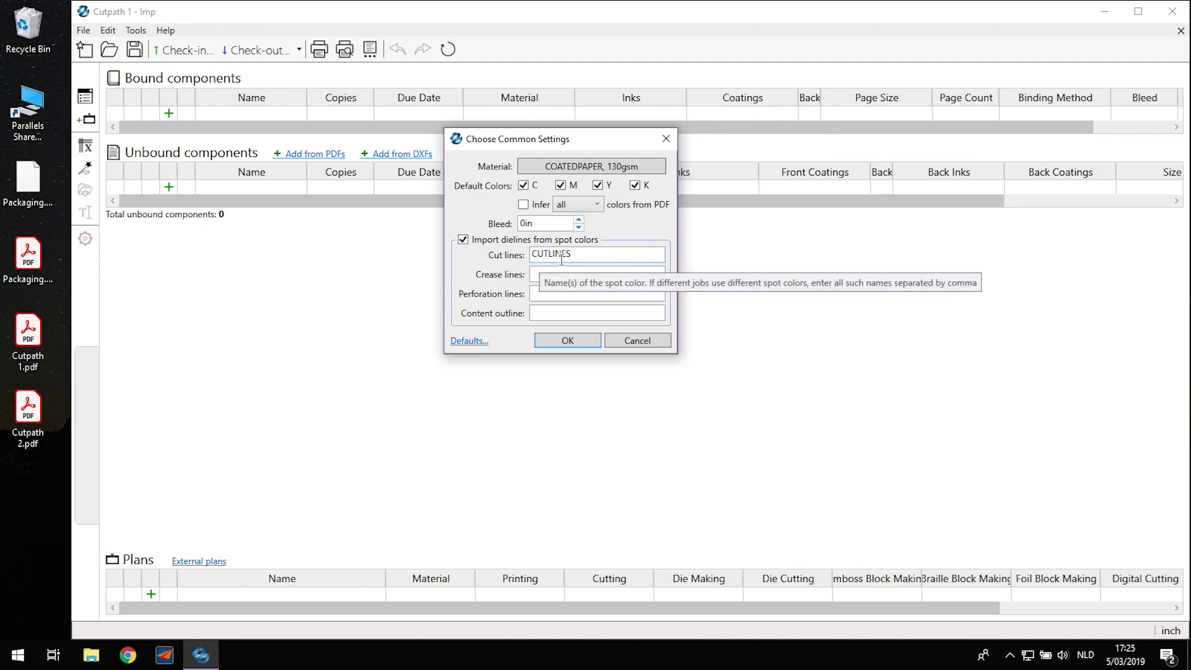
click(590, 341)
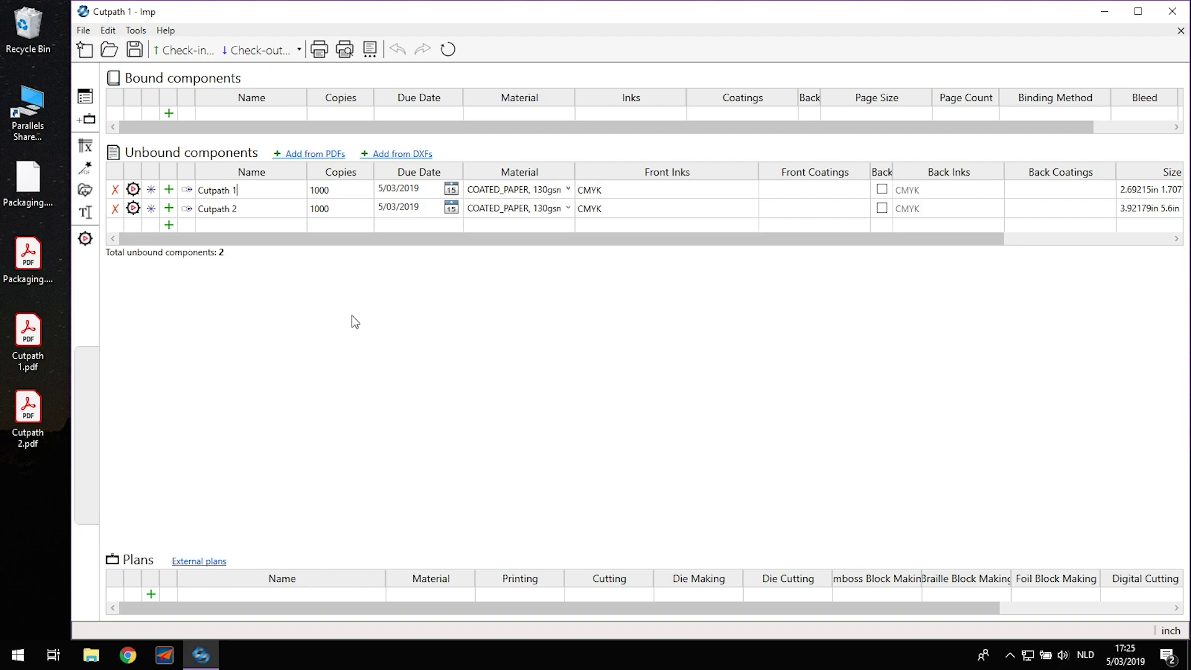
Inspect the artwork and outlines of the imported components Cutpath 1 and Cutpath 2
click(187, 191)
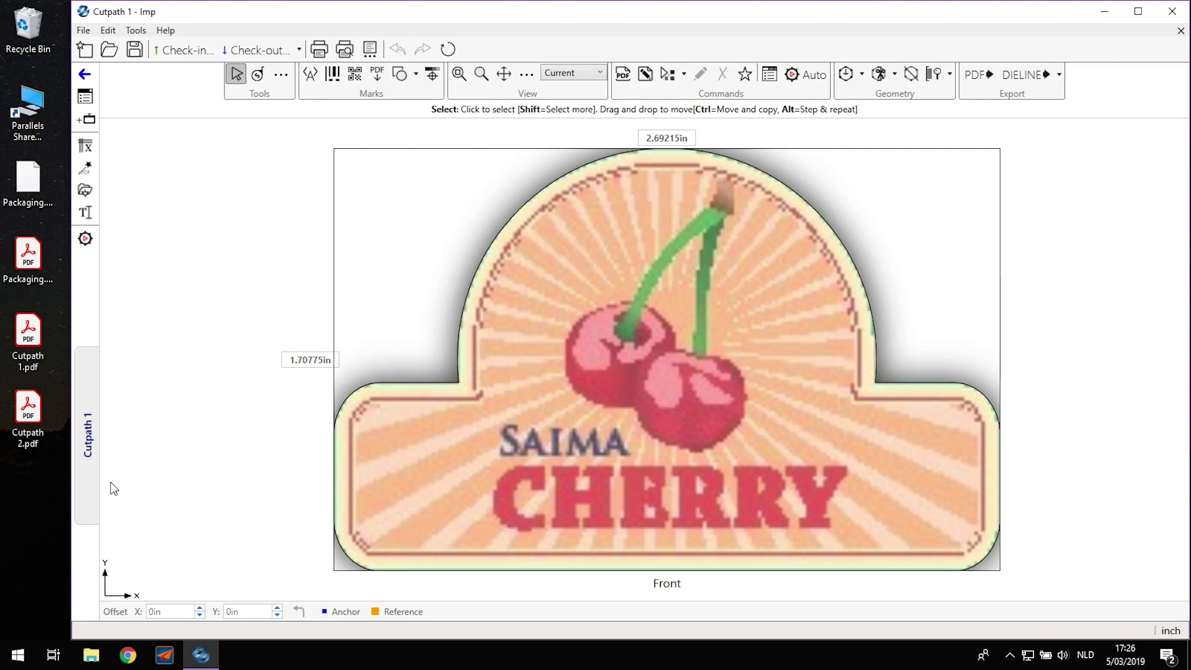
click(85, 447)
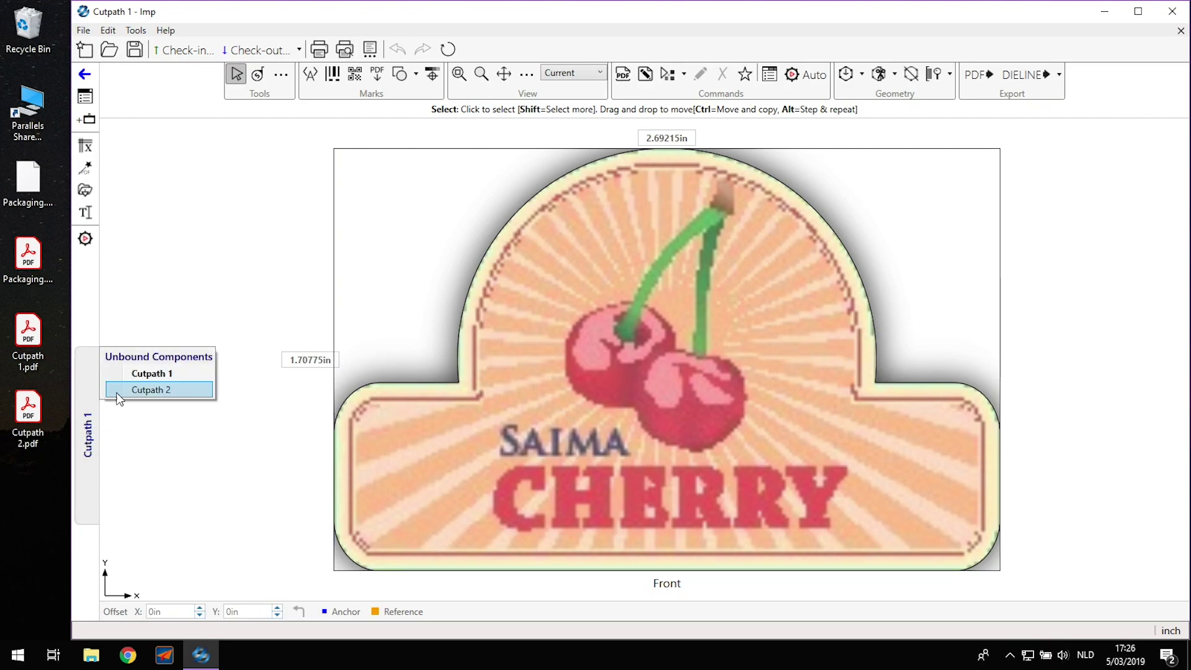
click(181, 389)
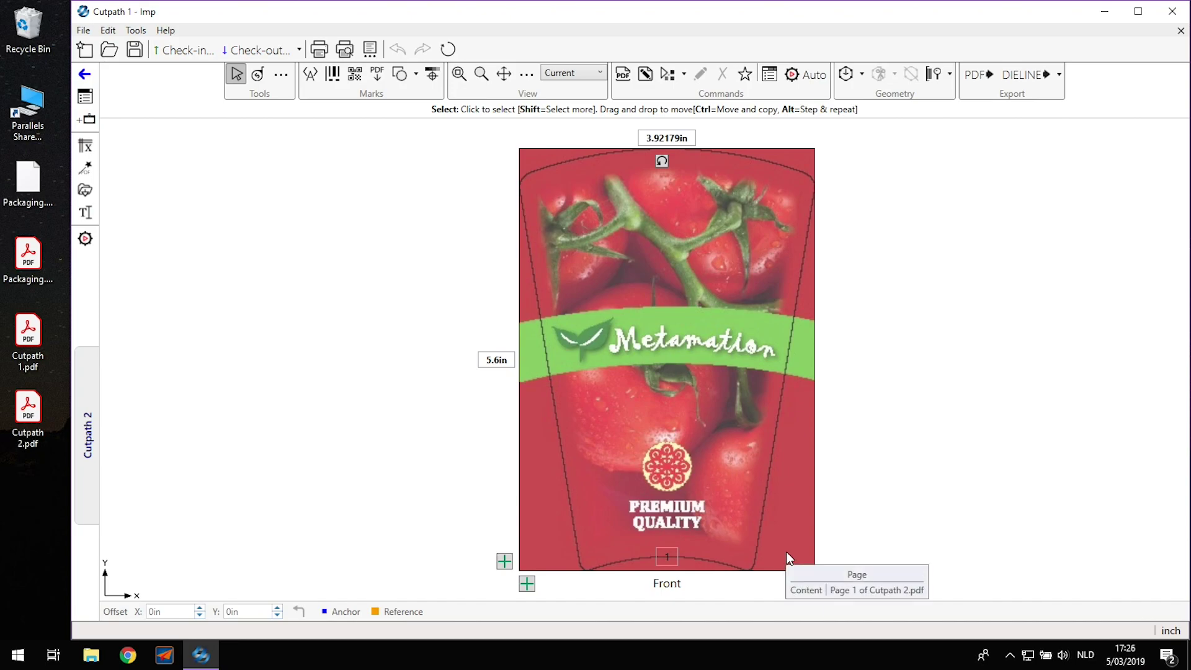
Import the geometry of Cutpath 2 from its PDF, using the spot color Snijlijn for the cut lines
click(862, 77)
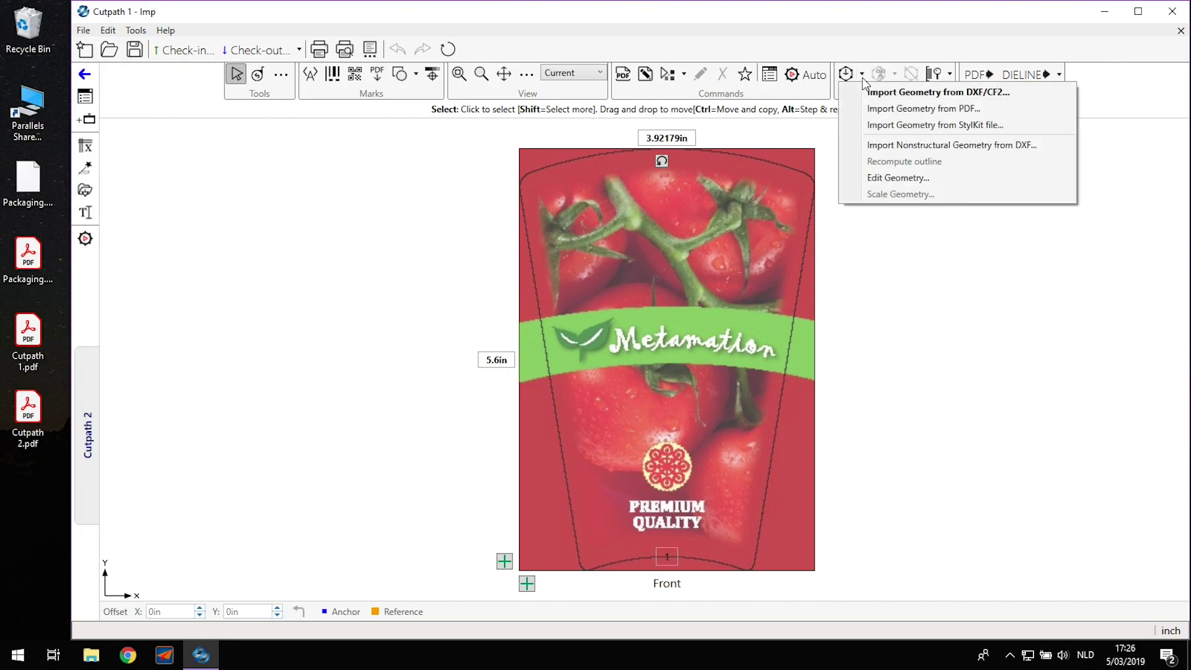
click(871, 114)
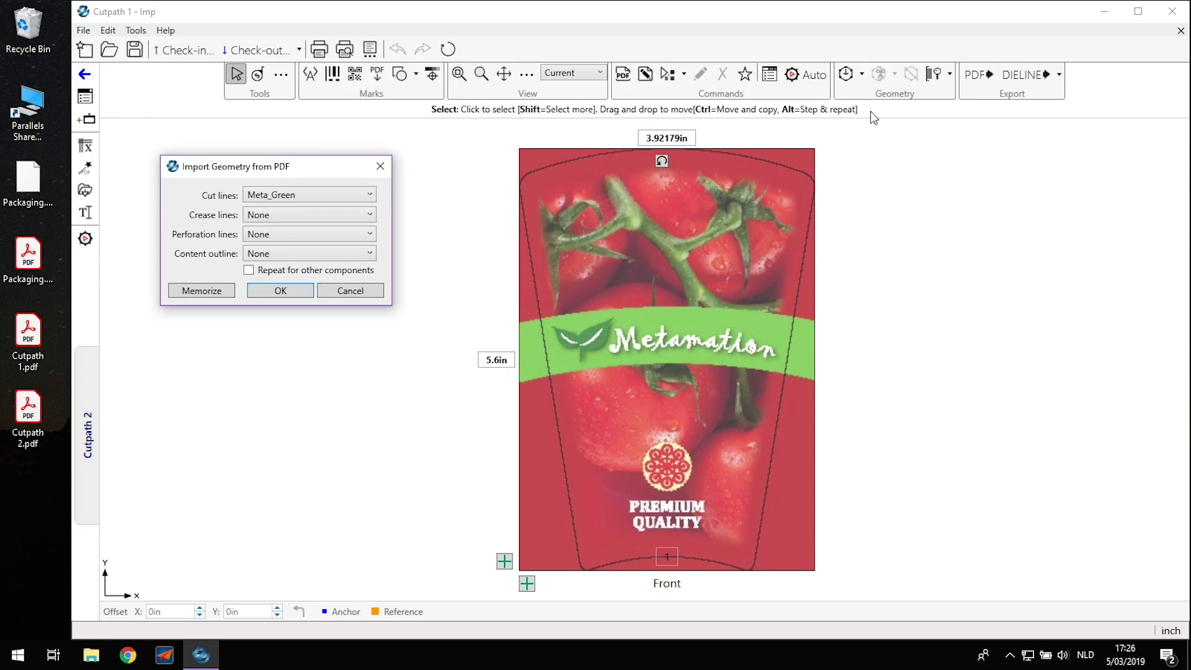
click(298, 195)
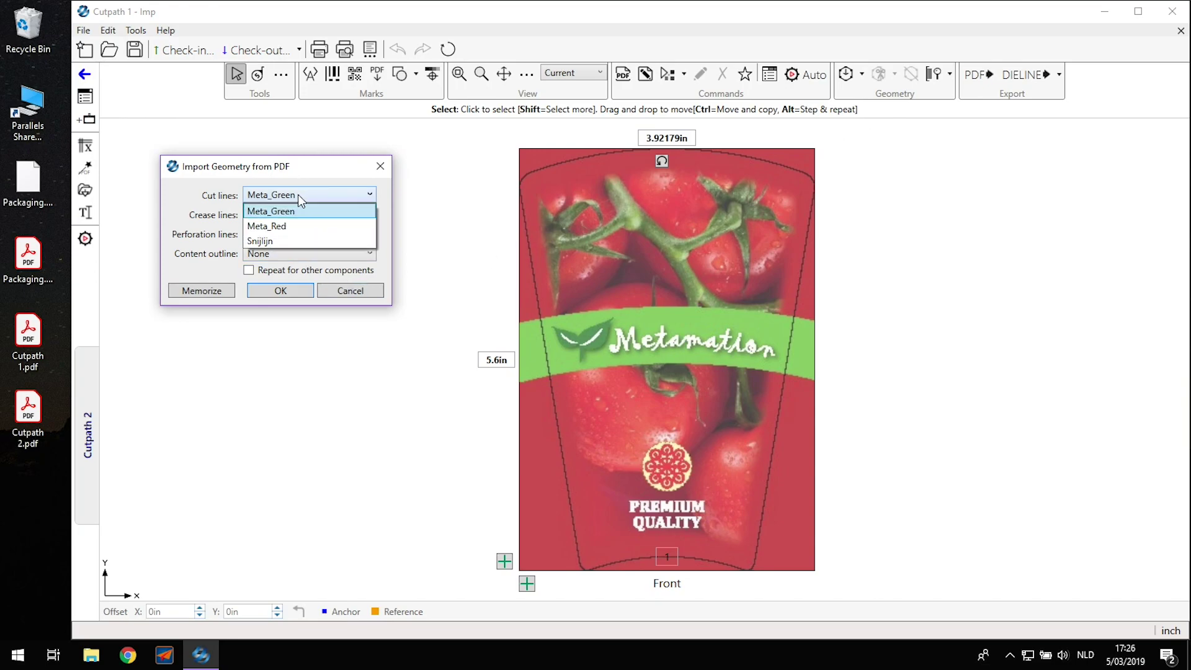
click(282, 242)
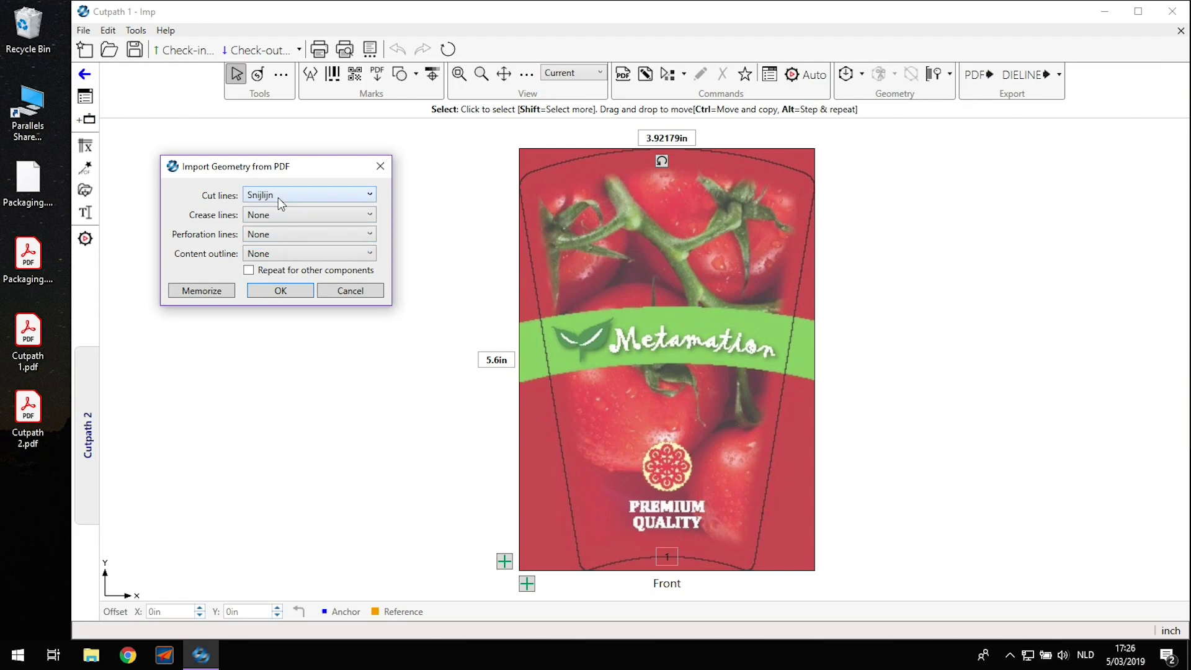
click(287, 292)
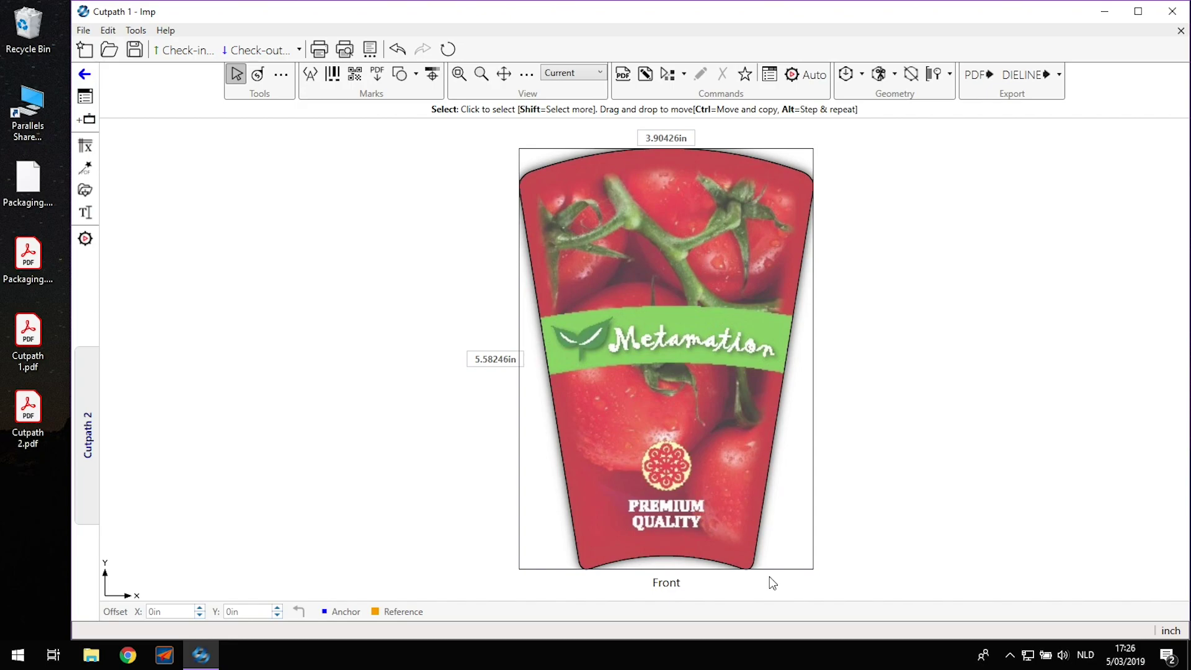
Close the product without saving and start a new gang product from Cutpath 1.pdf and Cutpath 2.pdf
click(1181, 31)
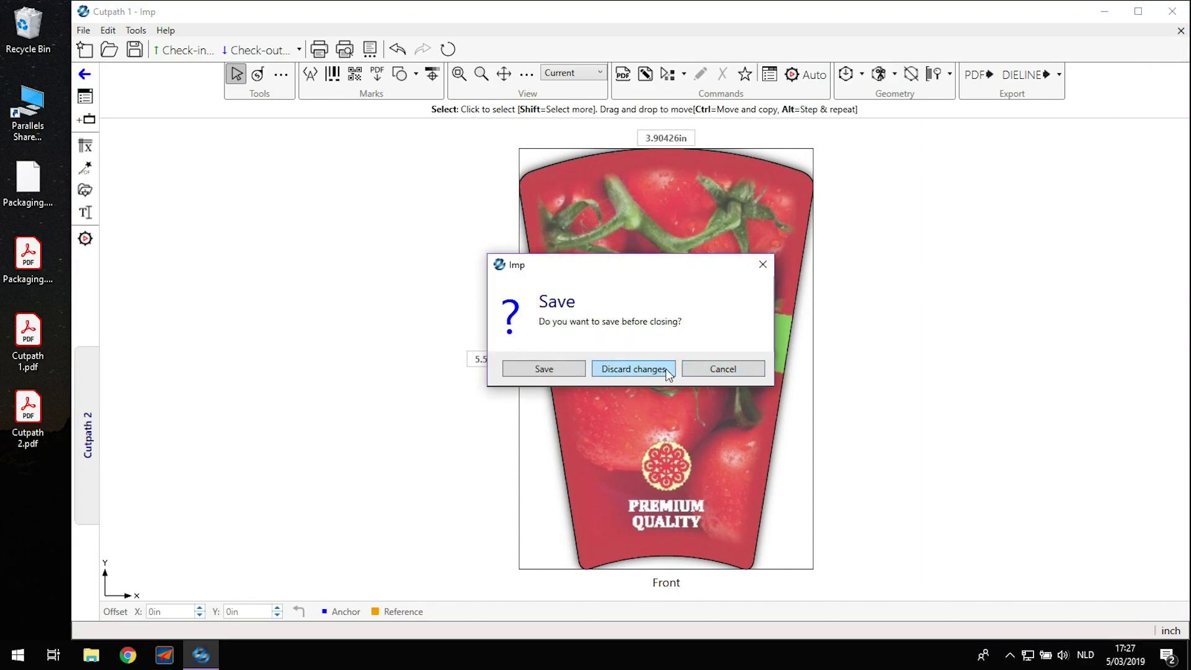
click(633, 368)
drag(57, 307, 13, 434)
drag(30, 341, 466, 314)
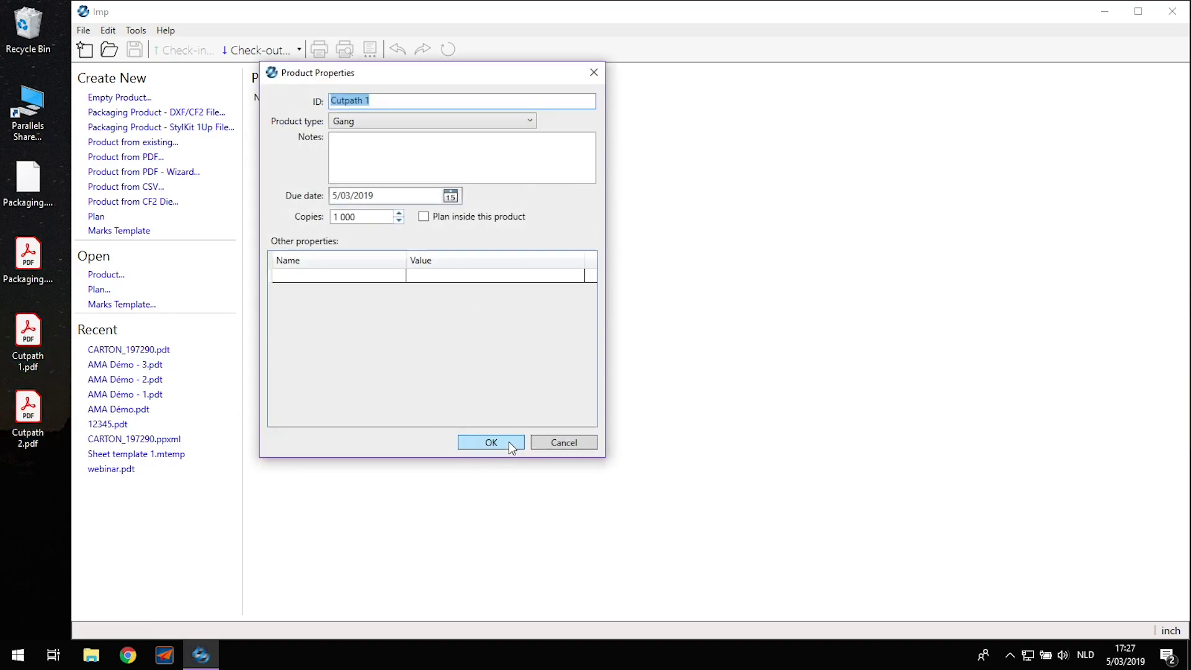
click(508, 442)
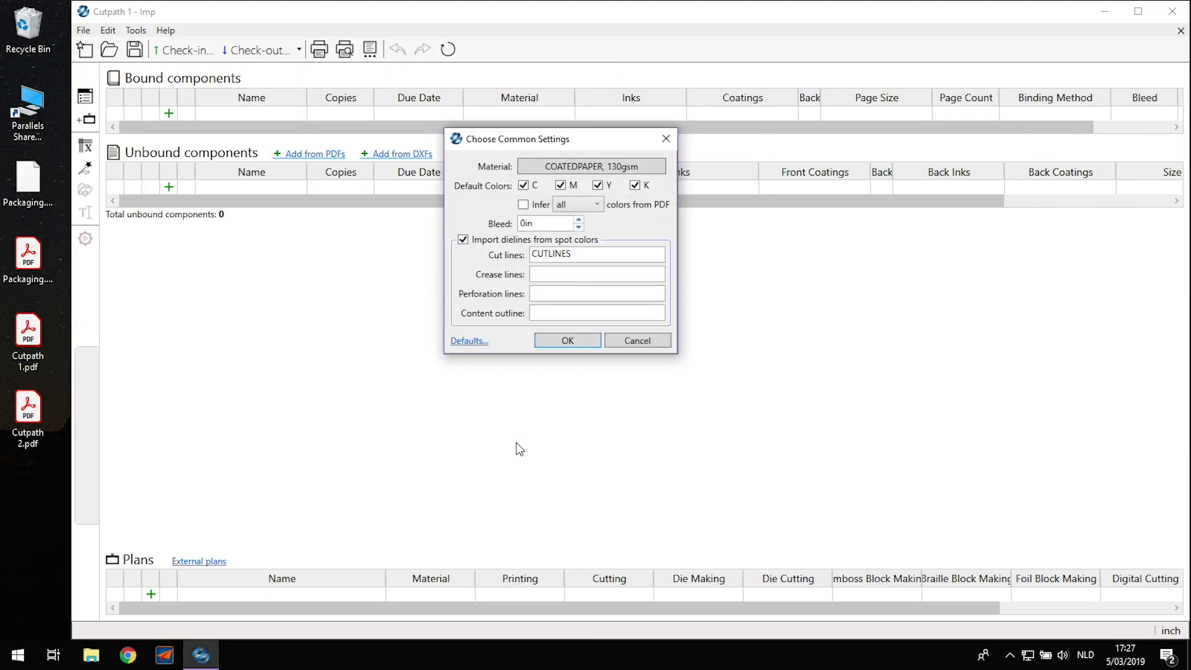
Set the cut-line spot colors to CUTLINES,Snijlijn and import both PDFs with these common settings
double_click(598, 254)
click(606, 255)
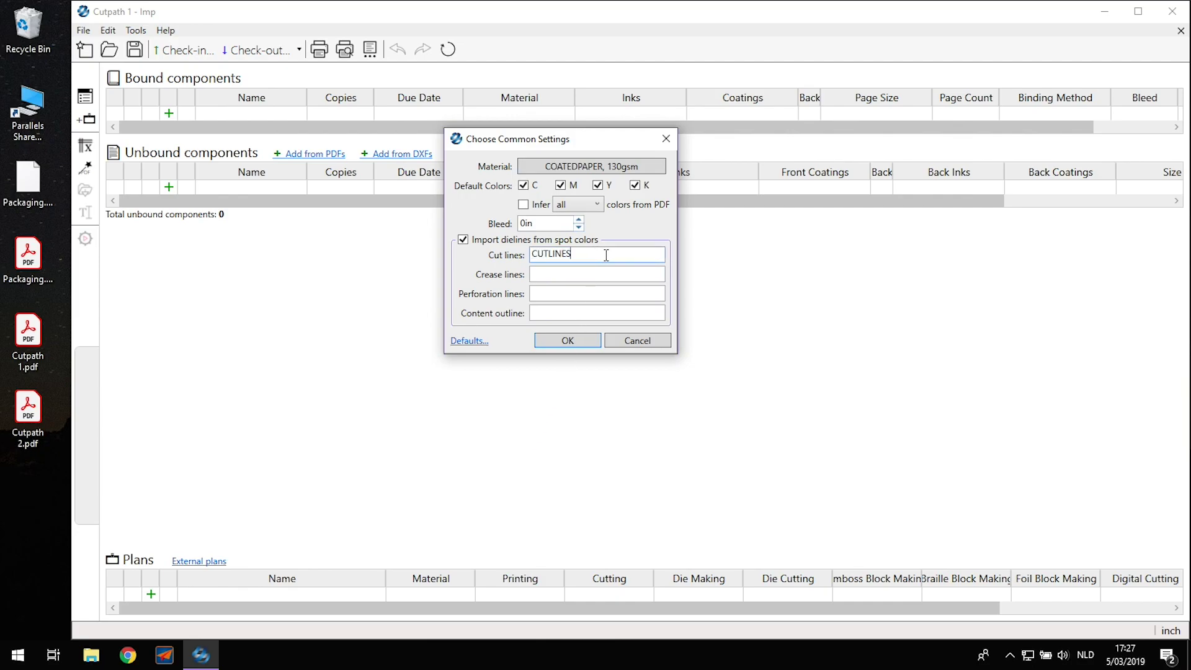
text(,Snijlijn)
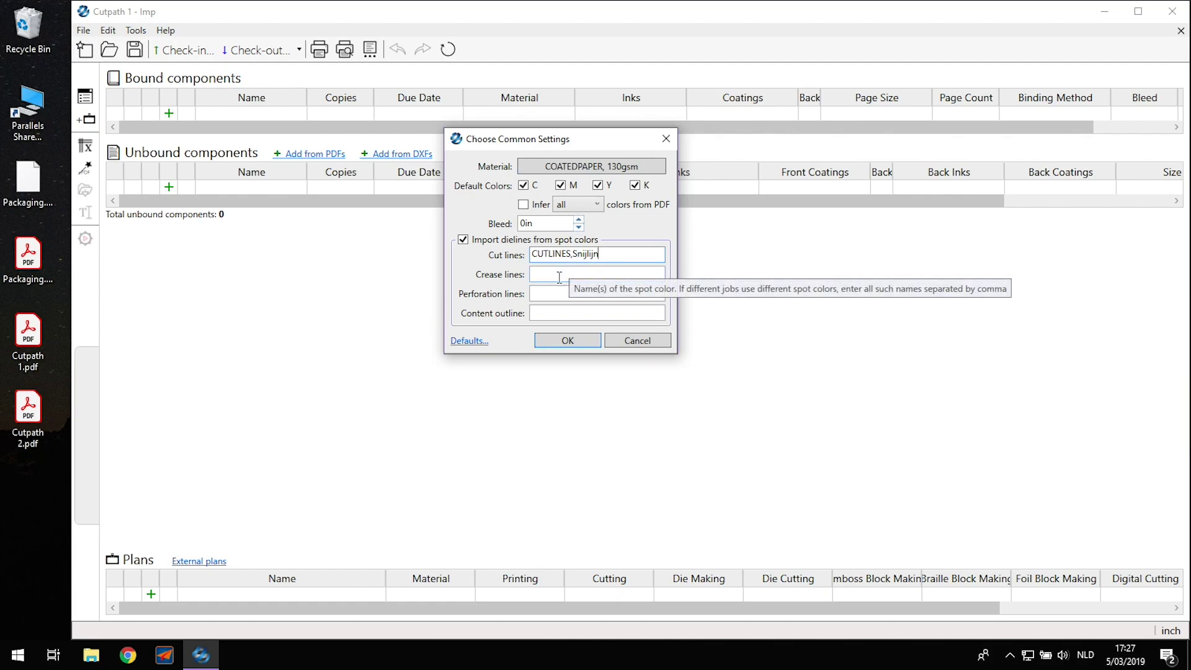
click(479, 345)
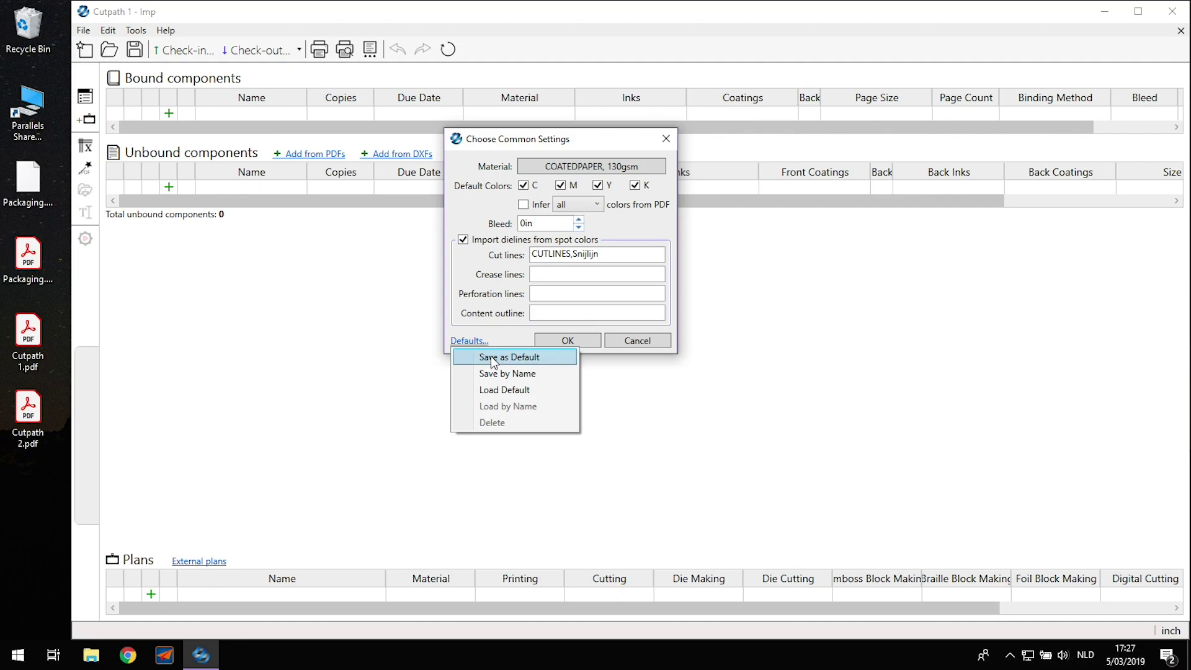
click(598, 257)
click(619, 258)
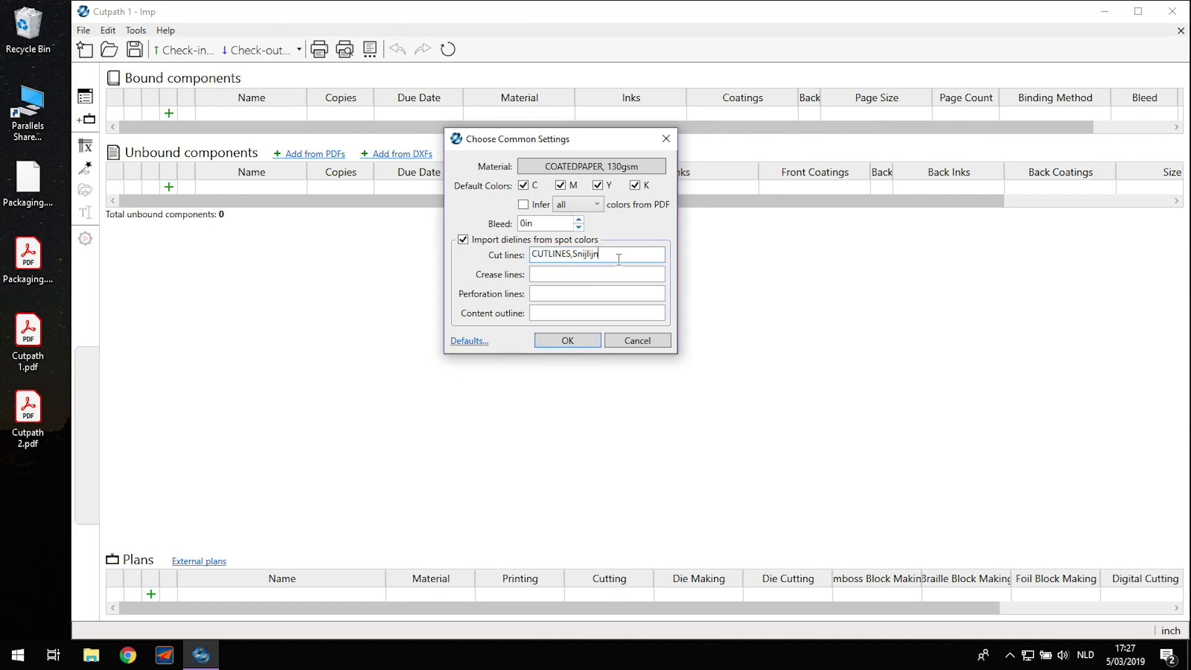
click(567, 340)
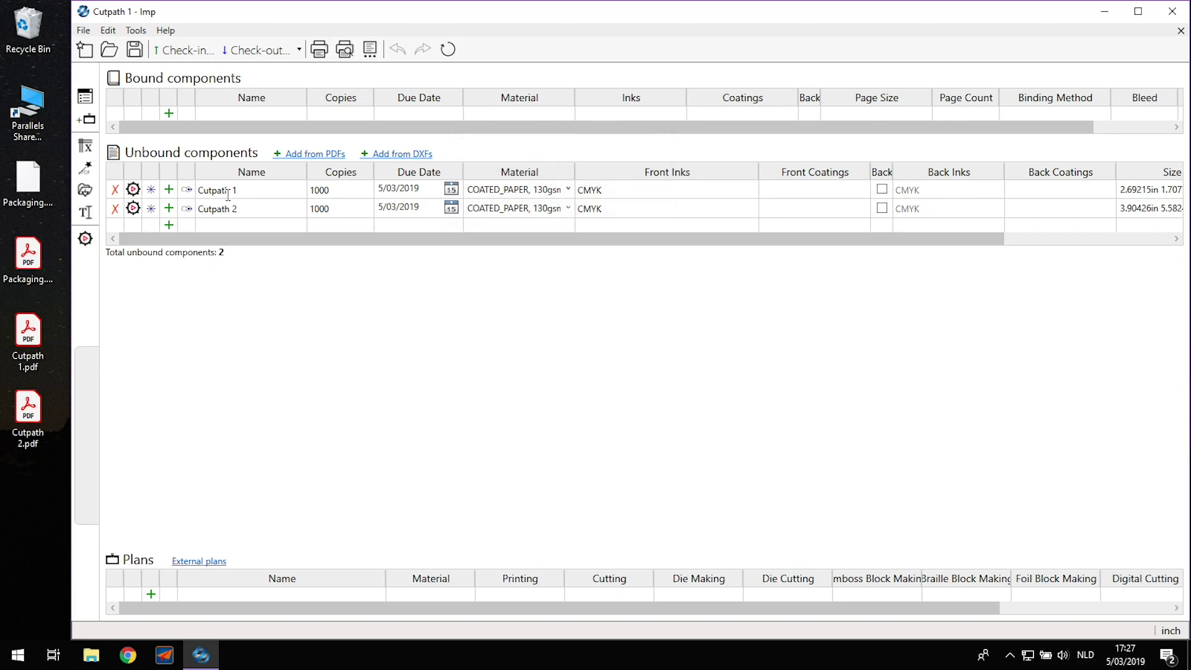
Check the cut outlines of both components in the re-imported product and close the product
click(187, 189)
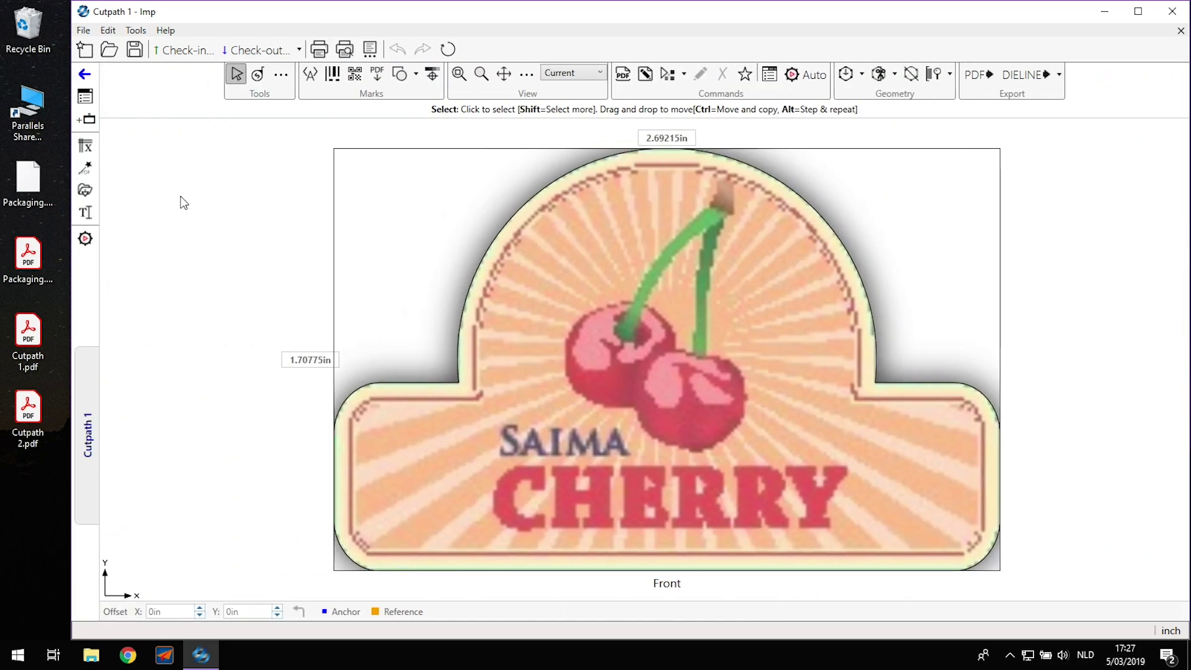
click(92, 441)
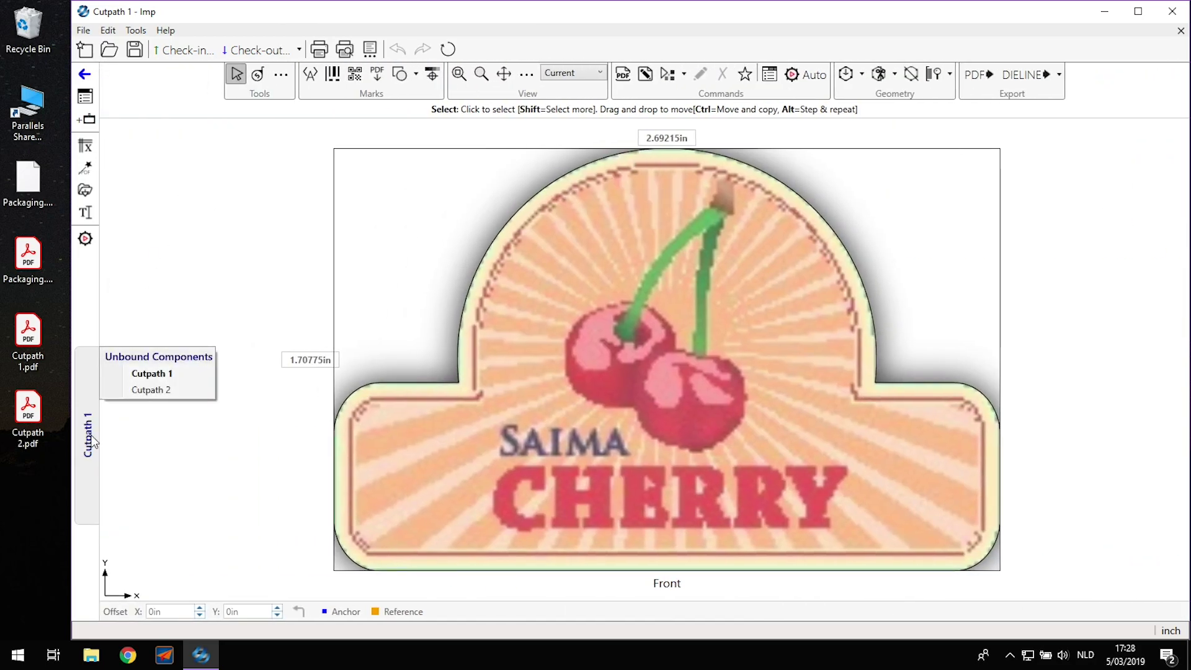
click(178, 389)
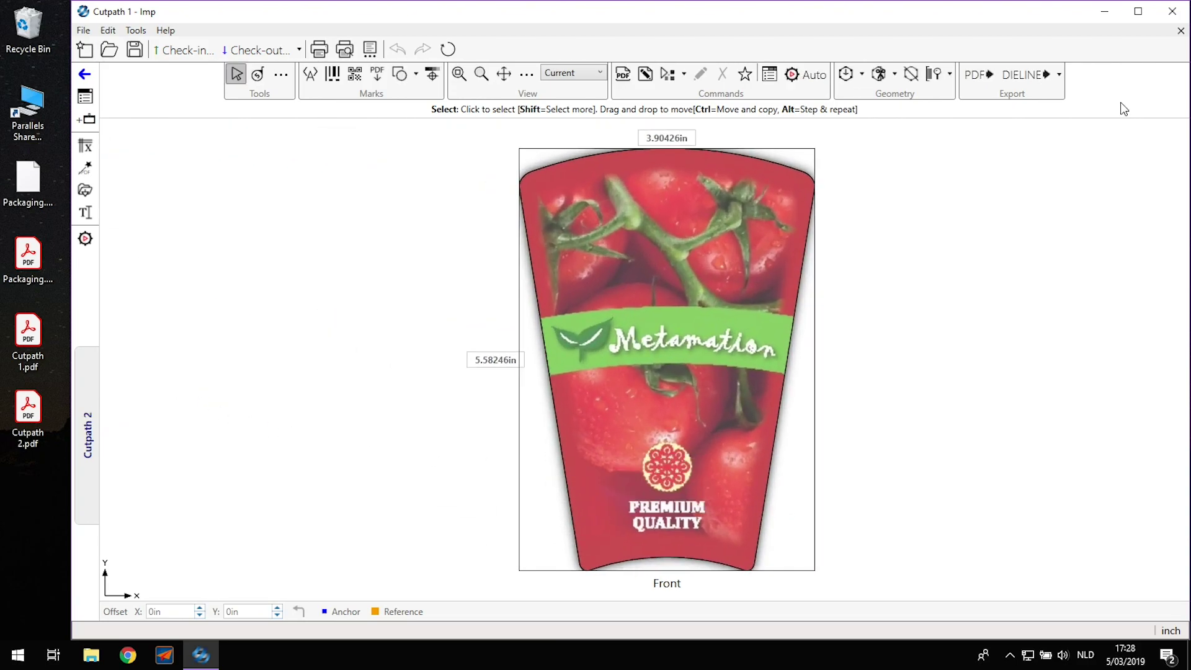
click(1181, 30)
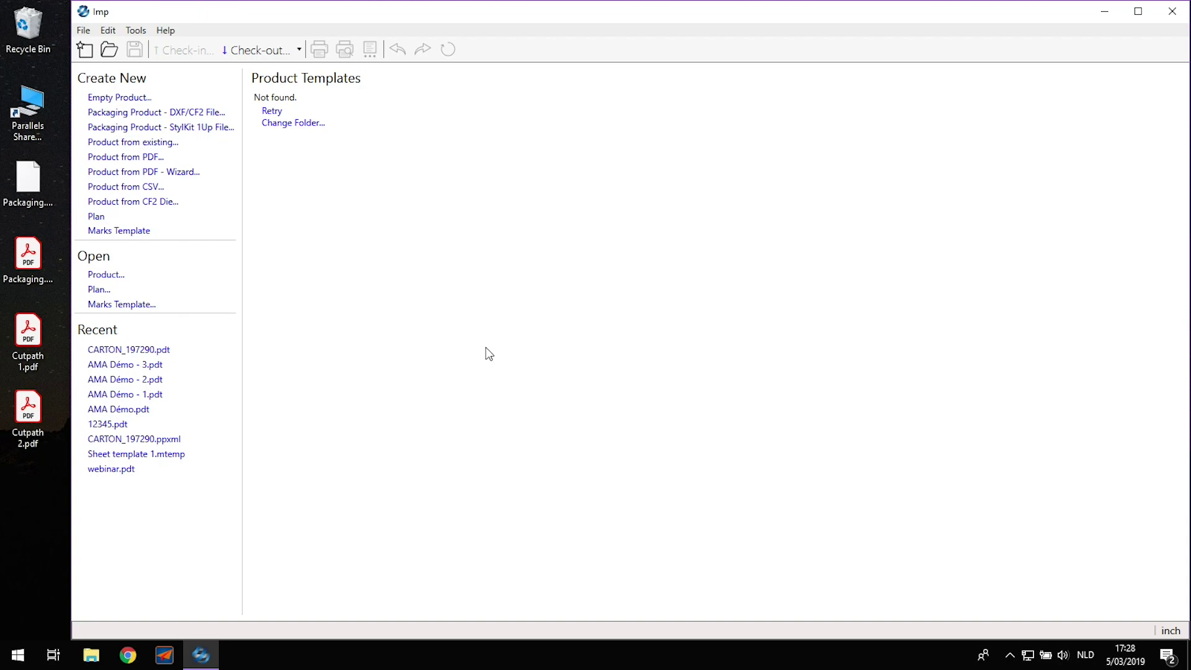
Create the Packaging product from Packaging.dxf, with CUTLINES as the cut-line layer and mm as the import unit
click(36, 179)
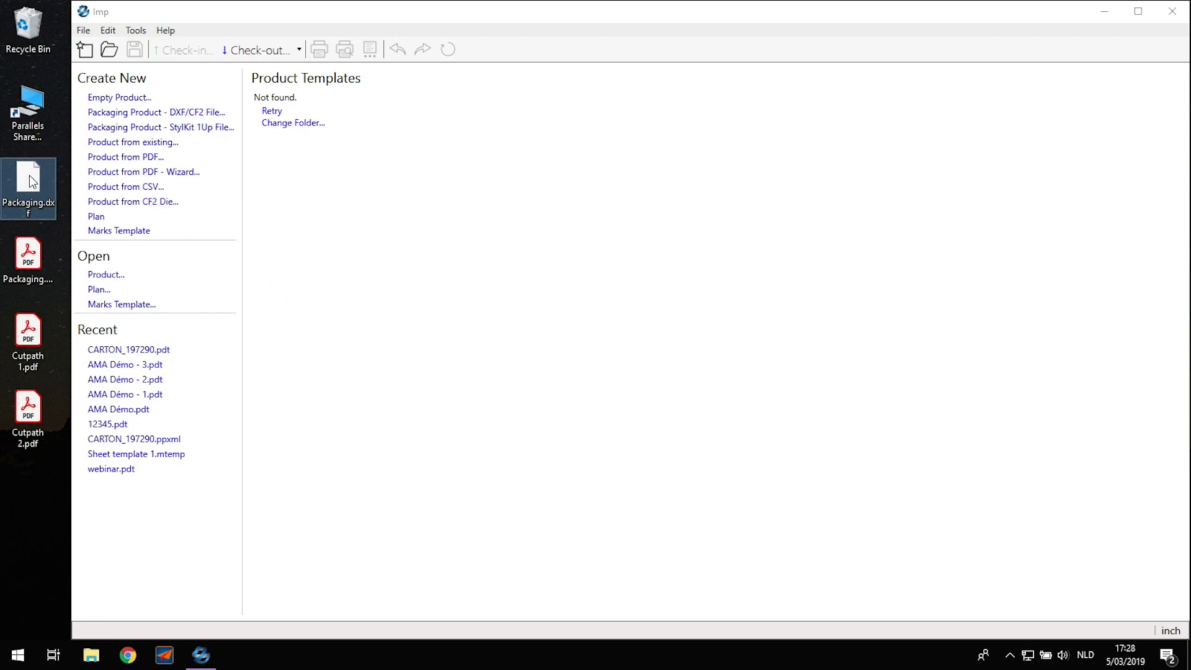
drag(34, 184, 594, 311)
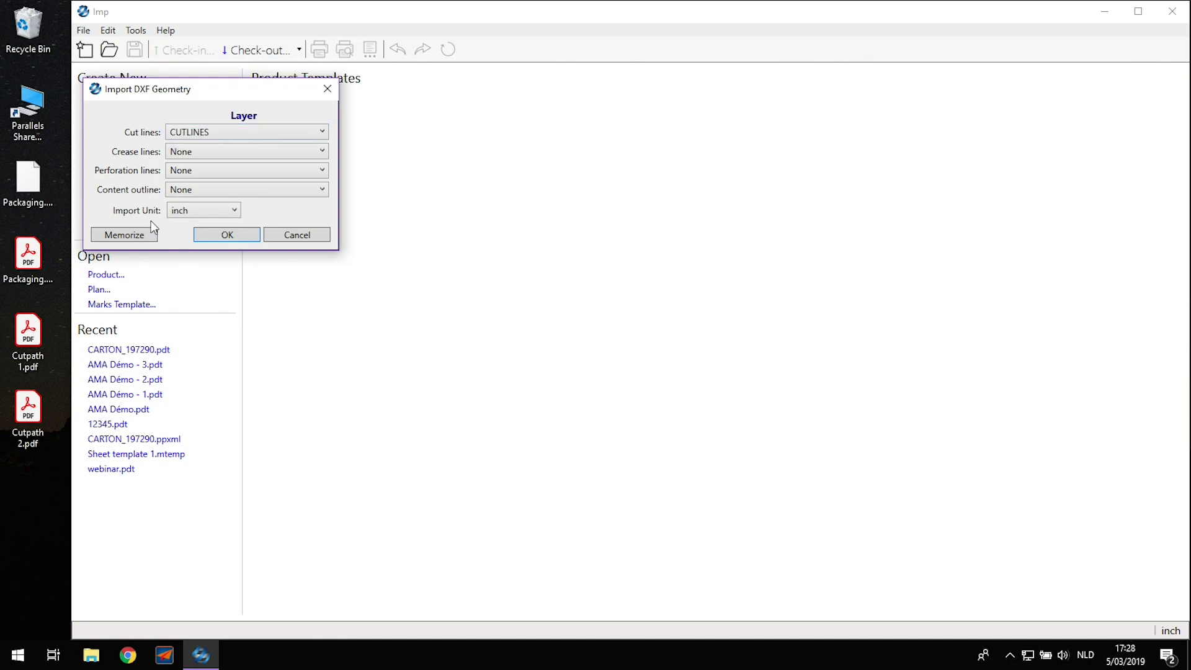
click(235, 211)
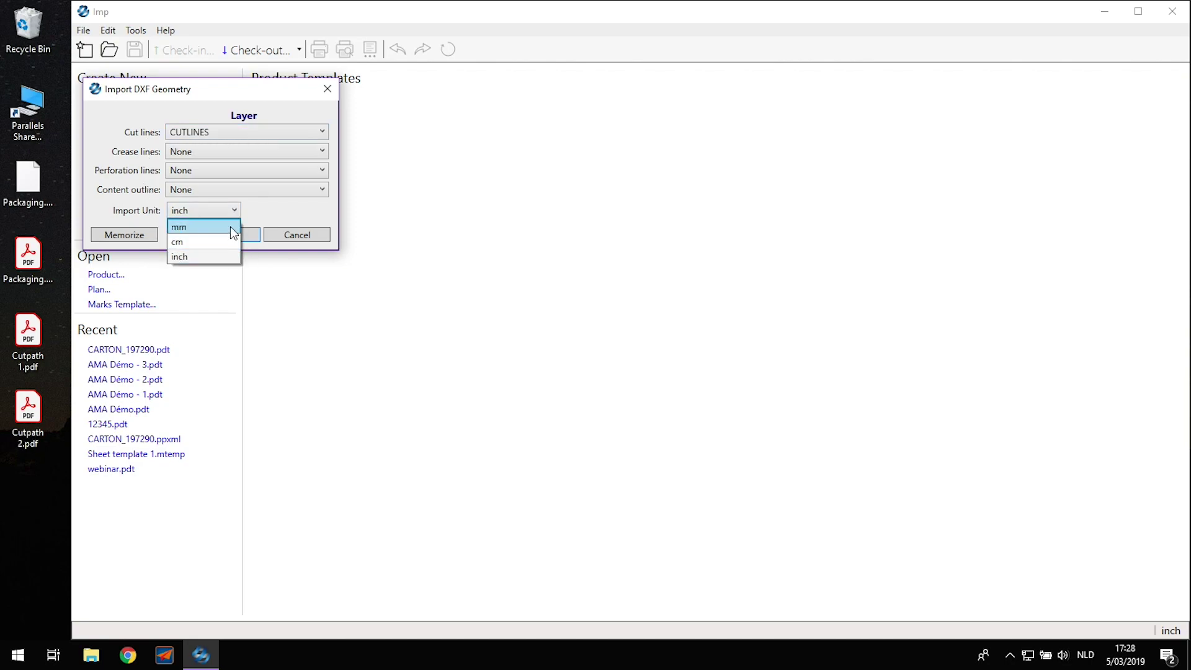
click(234, 231)
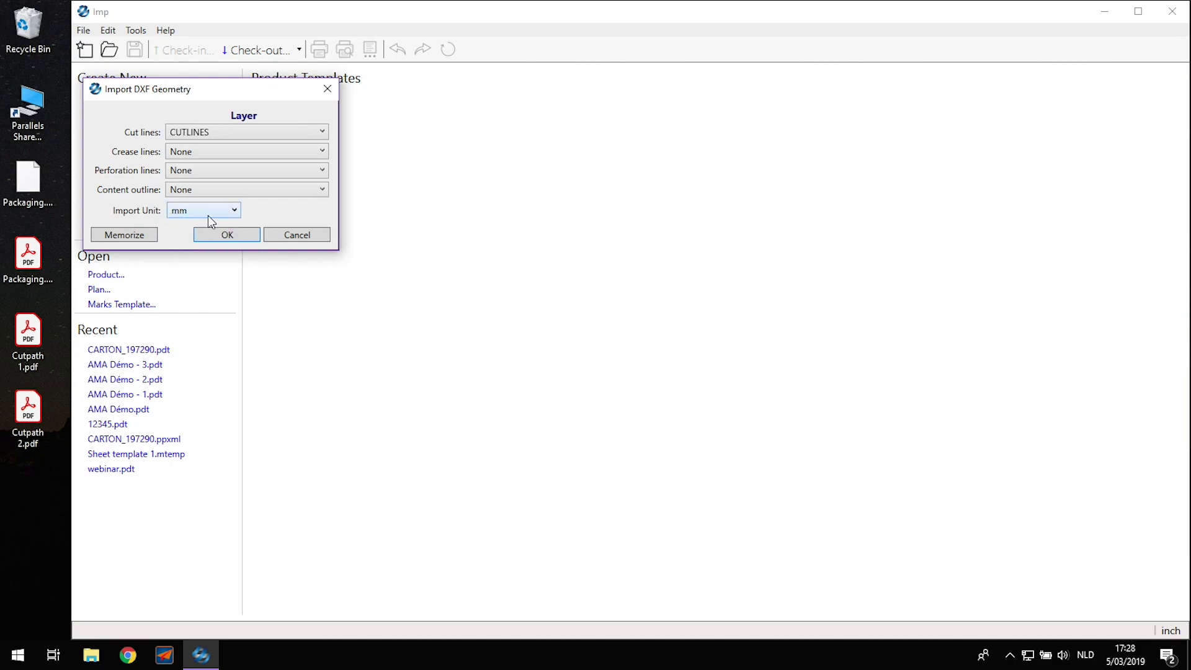
click(250, 238)
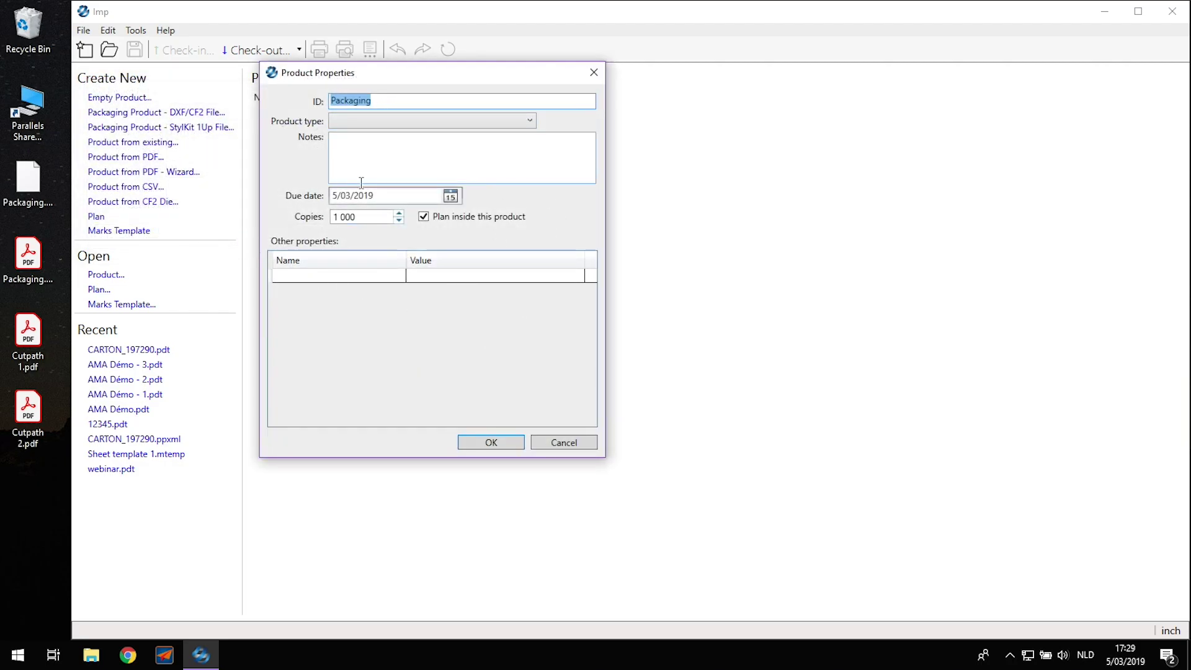
click(515, 445)
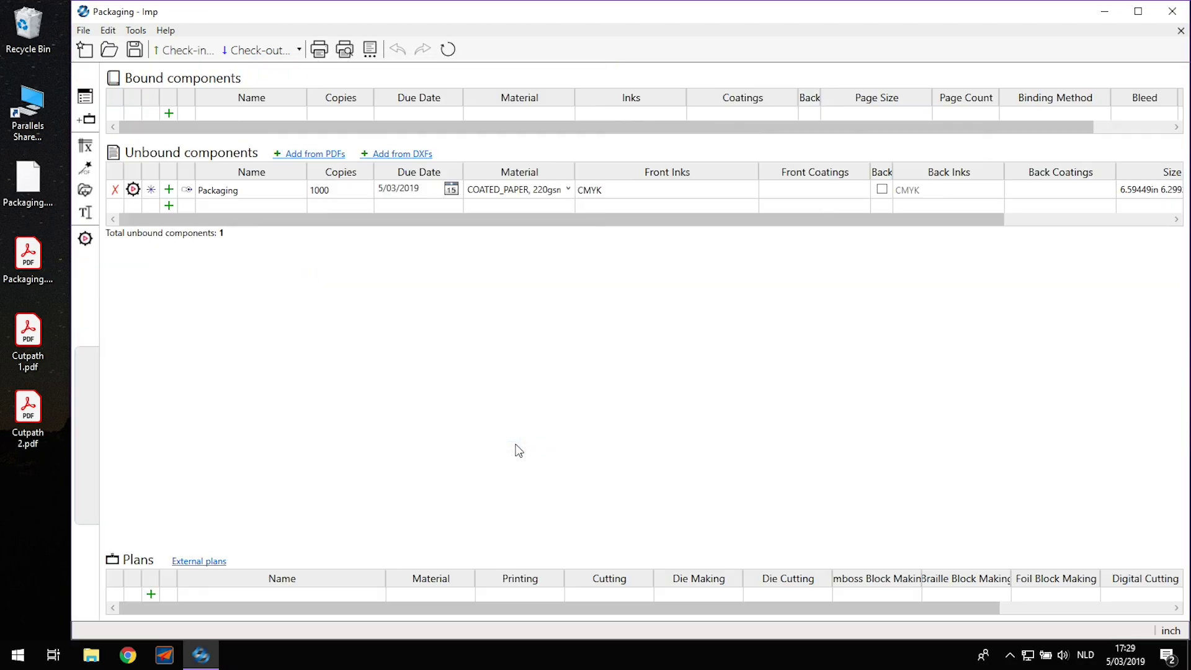
Open the Packaging component and assign Packaging.pdf from the desktop as its content per side
click(188, 191)
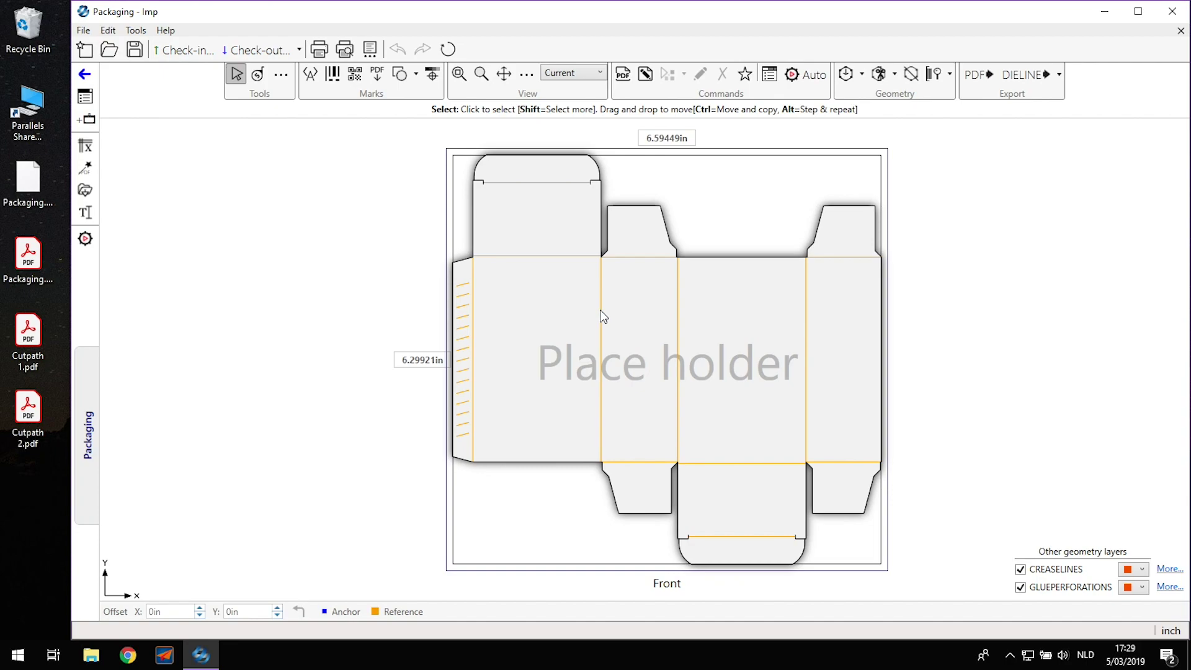
click(624, 76)
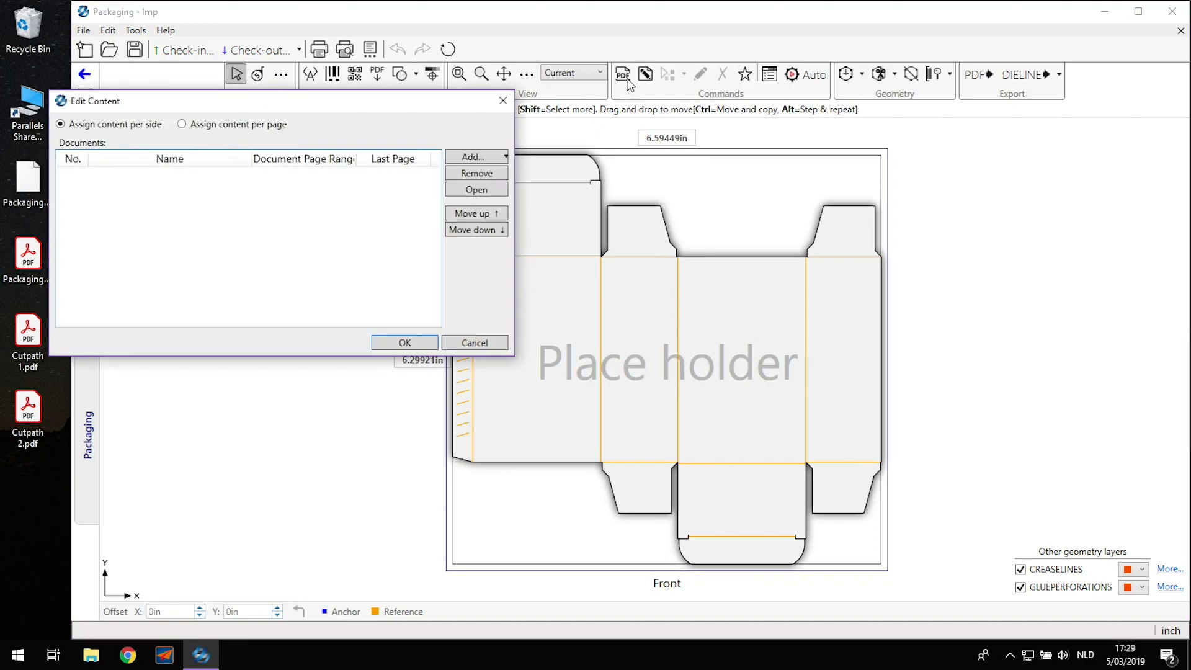
click(461, 156)
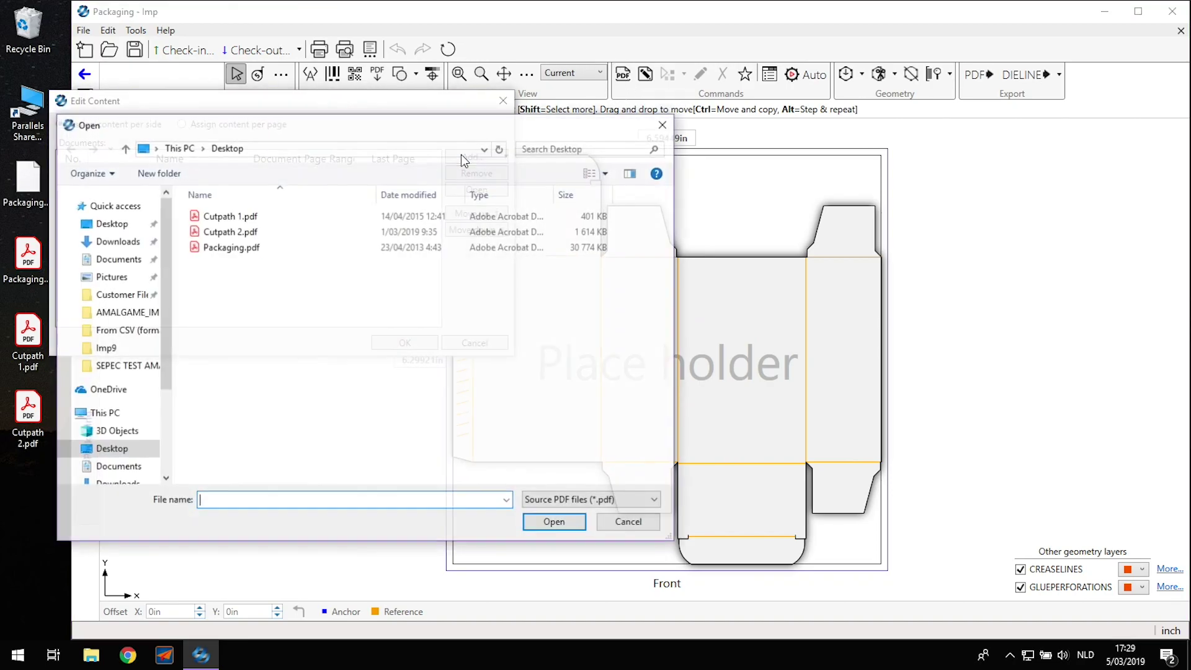
click(211, 251)
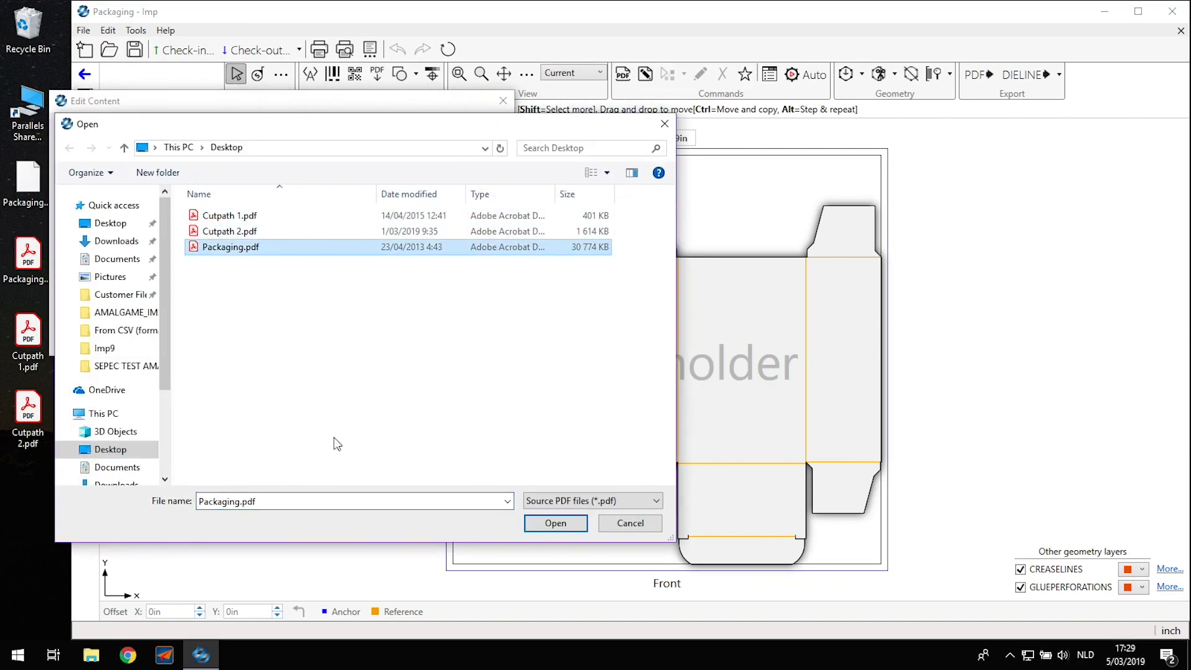
click(577, 525)
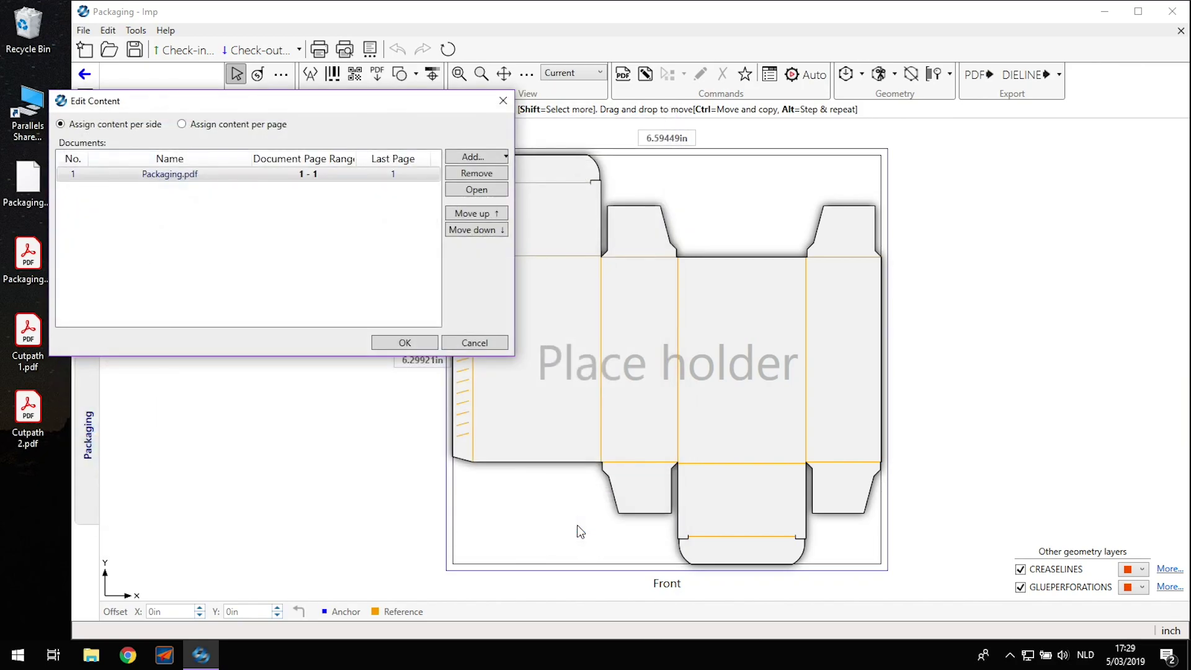
click(404, 343)
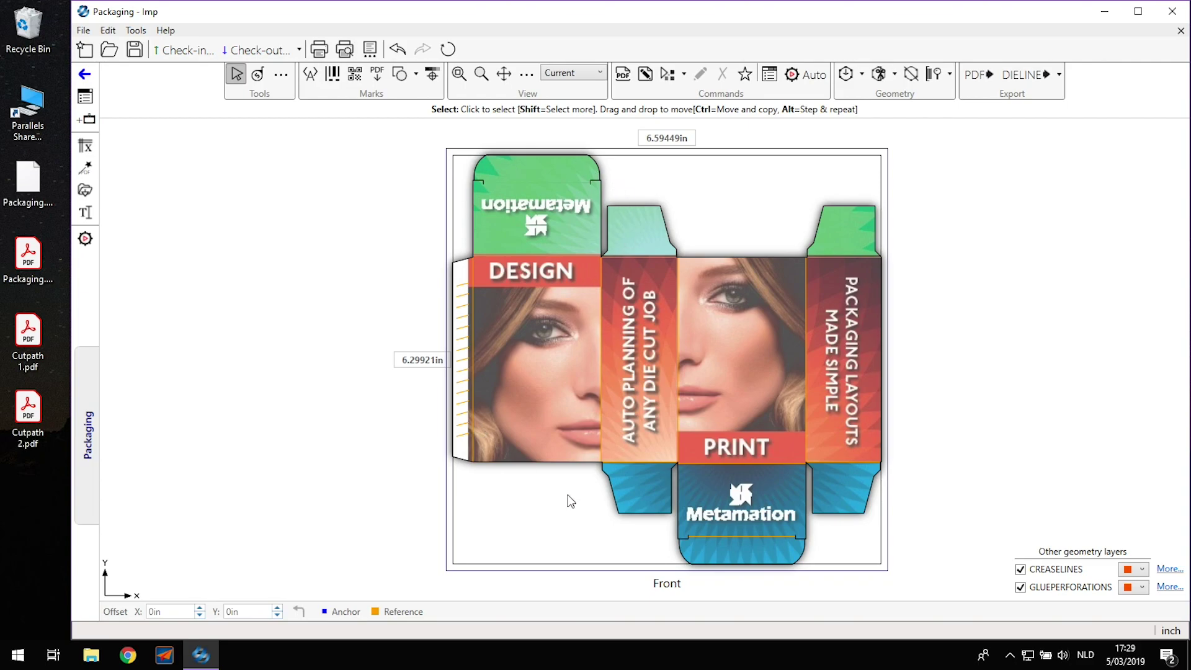